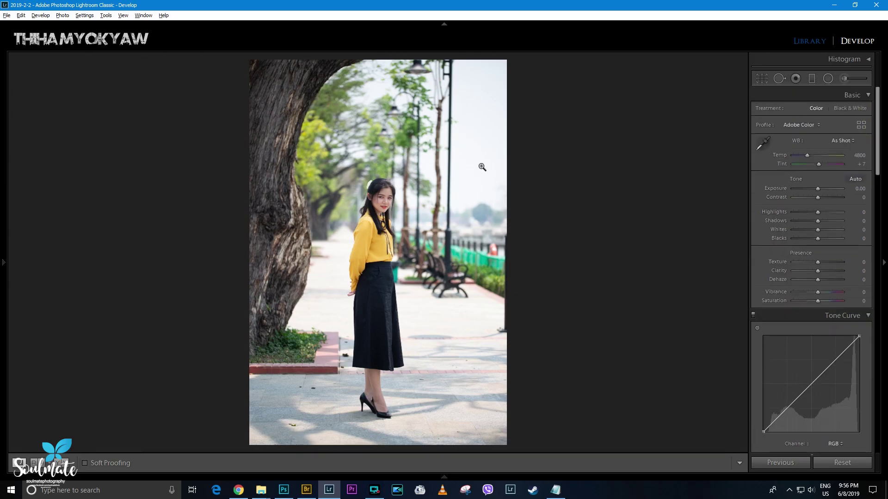
- Set Exposure +0.38, Highlights −77, Shadows +19, Whites −21, Blacks +23, Clarity +15, Vibrance −11, Saturation +11
{"action": "mouse_move", "coordinate": [818, 189]}
{"action": "left_mouse_down"}
{"action": "mouse_move", "coordinate": [798, 211]}
{"action": "mouse_move", "coordinate": [822, 221]}
{"action": "mouse_move", "coordinate": [814, 230]}
{"action": "mouse_move", "coordinate": [824, 239]}
{"action": "mouse_move", "coordinate": [813, 230]}
{"action": "left_mouse_up"}
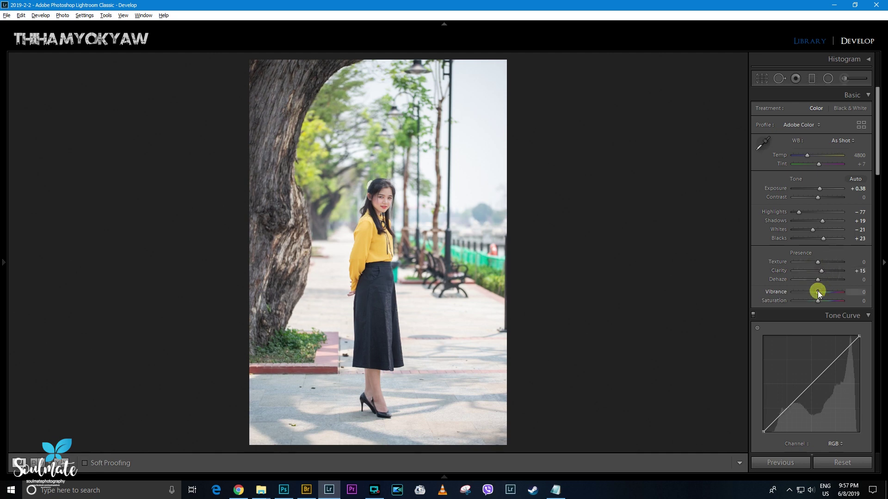
{"action": "left_click_drag", "start_coordinate": [817, 291], "coordinate": [822, 301]}
{"action": "left_click_drag", "start_coordinate": [877, 171], "coordinate": [878, 228]}
{"action": "scroll", "coordinate": [814, 227], "scroll_direction": "down", "scroll_amount": 3}
- Shift HSL hues: Yellow +36, Green −84, Aqua +11, Blue −48
{"action": "left_click", "coordinate": [764, 217]}
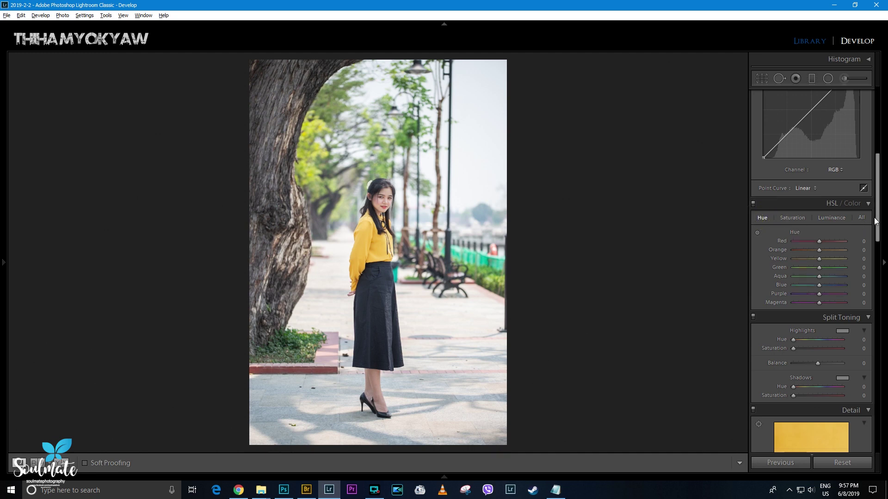
{"action": "scroll", "coordinate": [814, 240], "scroll_direction": "down", "scroll_amount": 2}
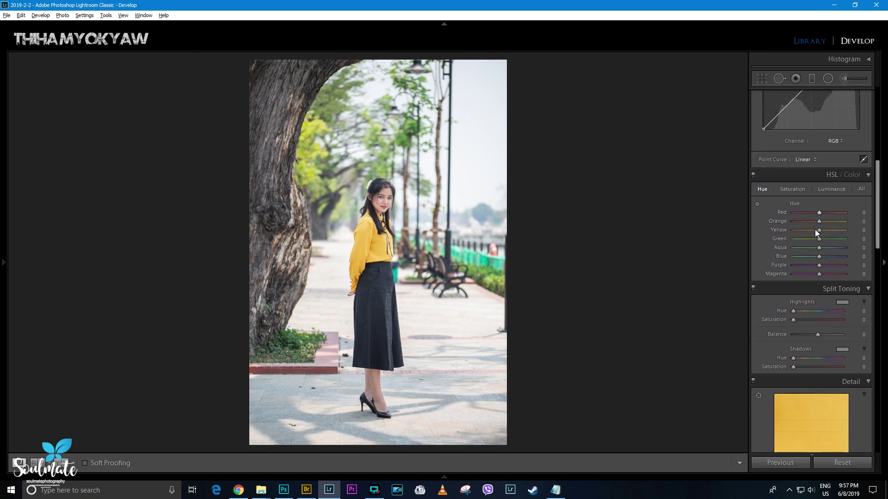
{"action": "left_click_drag", "start_coordinate": [820, 221], "coordinate": [826, 224]}
{"action": "mouse_move", "coordinate": [819, 229]}
{"action": "left_mouse_down"}
{"action": "mouse_move", "coordinate": [828, 230]}
{"action": "mouse_move", "coordinate": [797, 239]}
{"action": "mouse_move", "coordinate": [824, 251]}
{"action": "mouse_move", "coordinate": [810, 258]}
{"action": "left_mouse_up"}
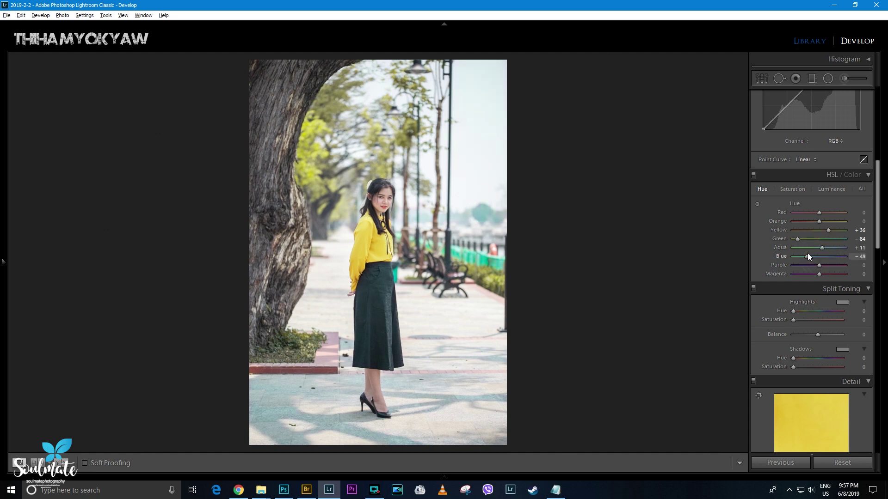
- Set saturation Red +20, Orange −9, Aqua −100, and luminance Orange +32, Blue +30
{"action": "left_click", "coordinate": [797, 189]}
{"action": "left_click_drag", "start_coordinate": [820, 212], "coordinate": [824, 213]}
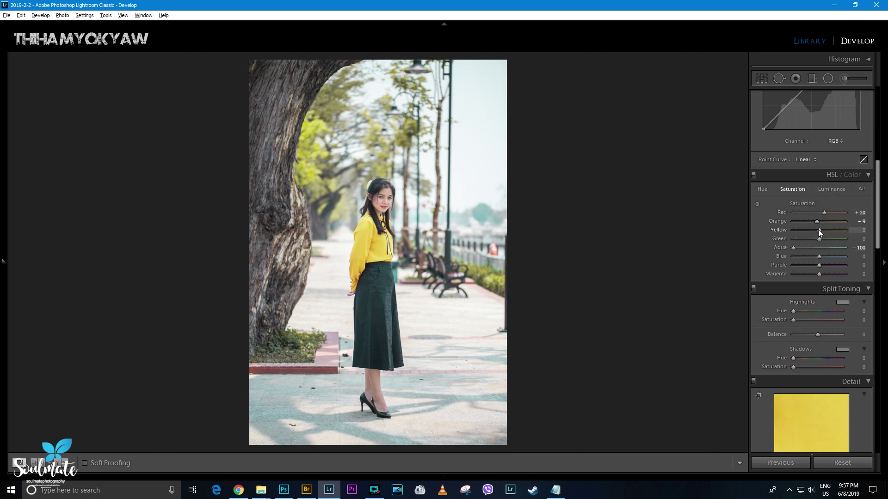
{"action": "mouse_move", "coordinate": [818, 230]}
{"action": "left_mouse_down"}
{"action": "mouse_move", "coordinate": [827, 222]}
{"action": "mouse_move", "coordinate": [821, 248]}
{"action": "mouse_move", "coordinate": [828, 265]}
{"action": "mouse_move", "coordinate": [818, 265]}
{"action": "left_mouse_up"}
{"action": "left_click", "coordinate": [821, 190]}
{"action": "left_click_drag", "start_coordinate": [819, 256], "coordinate": [834, 257]}
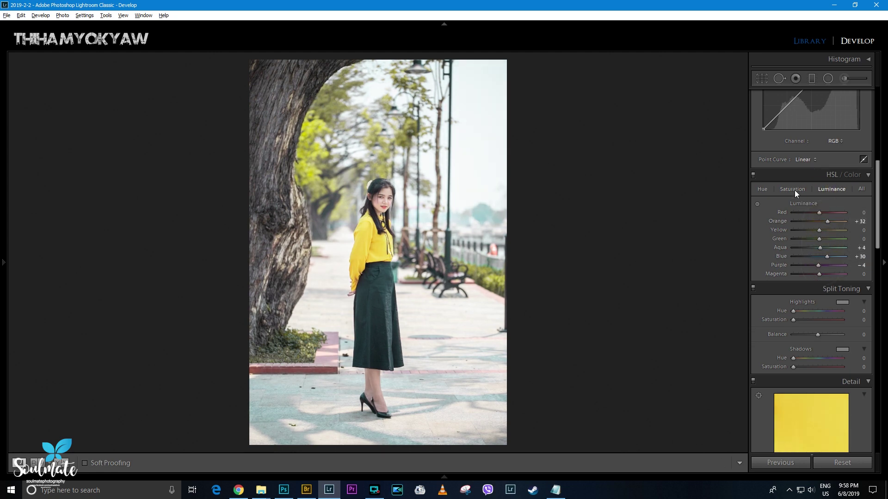
- Set sharpening to Amount 120, Radius 2.1, Detail 49, Masking 71, previewing the eye close-up
{"action": "left_click_drag", "start_coordinate": [877, 204], "coordinate": [877, 252]}
{"action": "left_click_drag", "start_coordinate": [809, 302], "coordinate": [827, 303]}
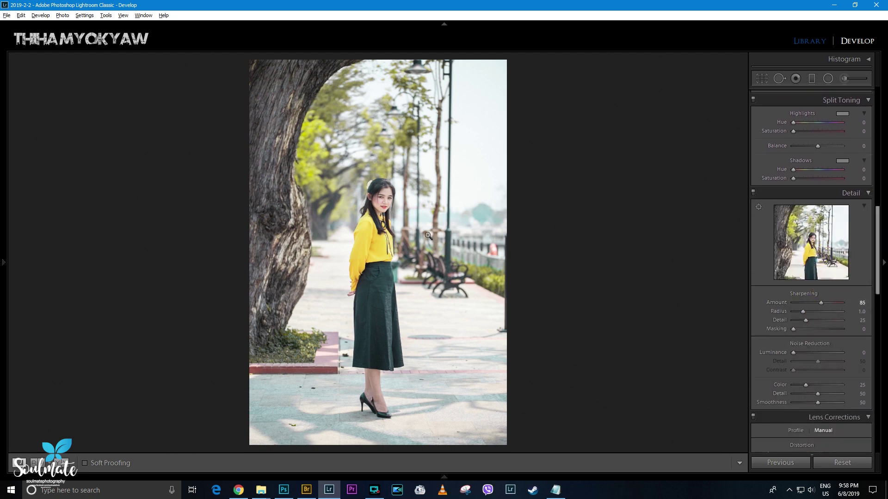
{"action": "left_click", "coordinate": [819, 235]}
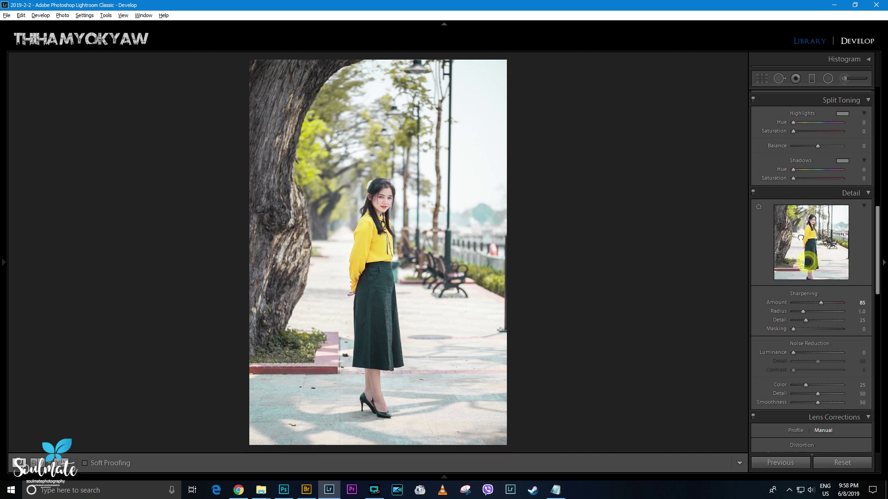
{"action": "mouse_move", "coordinate": [821, 302]}
{"action": "left_mouse_down"}
{"action": "mouse_move", "coordinate": [831, 304]}
{"action": "mouse_move", "coordinate": [817, 320]}
{"action": "left_mouse_up"}
{"action": "left_click_drag", "start_coordinate": [793, 329], "coordinate": [827, 329]}
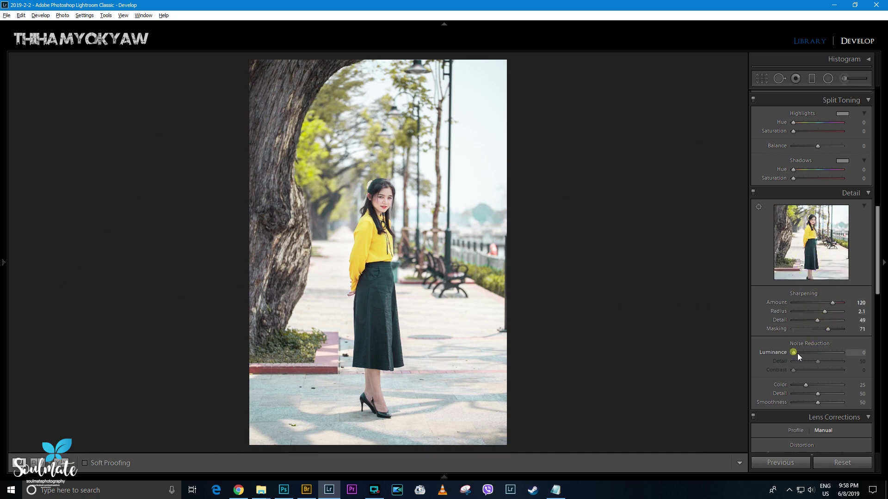
{"action": "left_click_drag", "start_coordinate": [793, 352], "coordinate": [836, 370]}
- Add noise reduction and Defringe 3, trying lens profile corrections but leaving them off
{"action": "scroll", "coordinate": [876, 292], "scroll_direction": "down", "scroll_amount": 3}
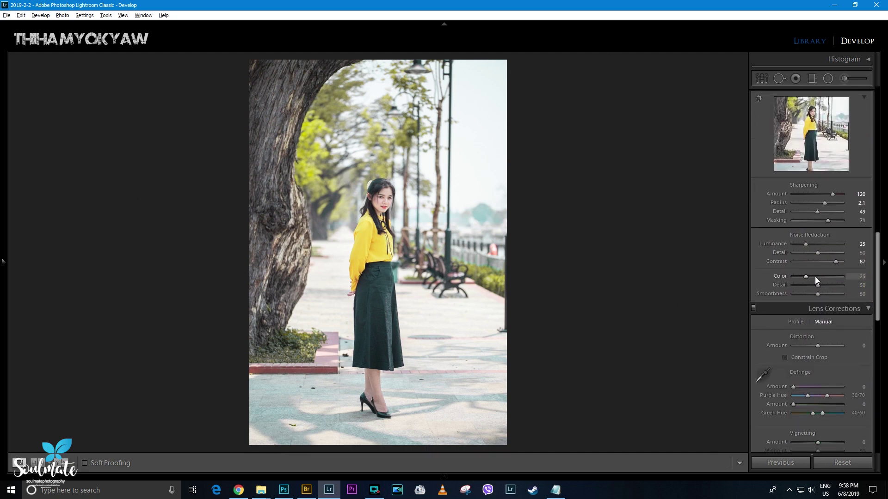
{"action": "left_click_drag", "start_coordinate": [806, 276], "coordinate": [836, 276]}
{"action": "scroll", "coordinate": [873, 298], "scroll_direction": "down", "scroll_amount": 2}
{"action": "left_click_drag", "start_coordinate": [793, 318], "coordinate": [801, 318]}
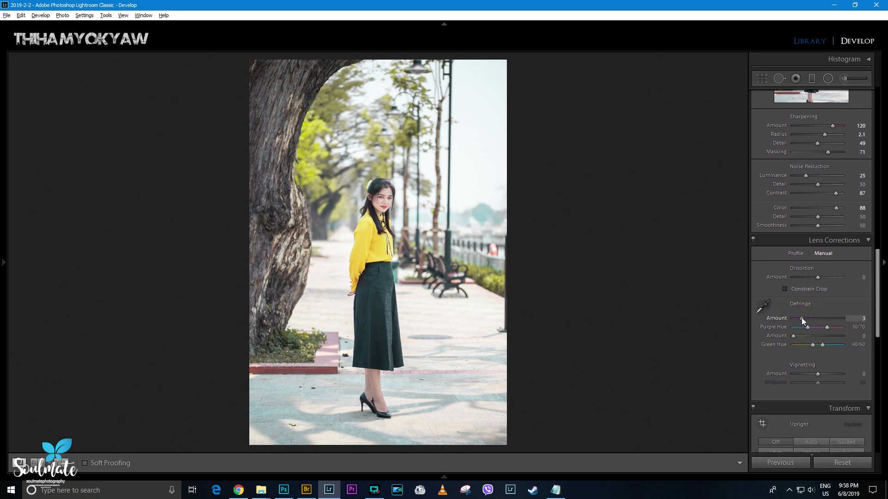
{"action": "left_click", "coordinate": [796, 253]}
{"action": "left_click", "coordinate": [758, 276]}
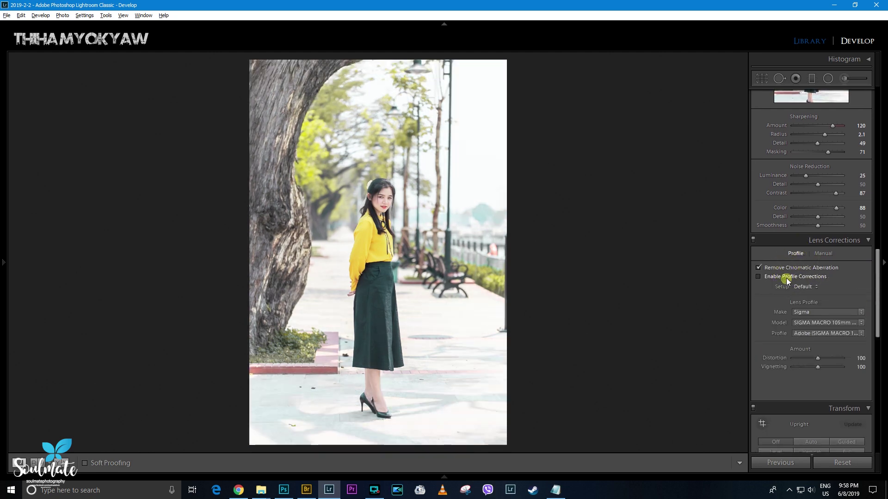
{"action": "left_click", "coordinate": [783, 276]}
- Apply a −19 vignette and raise Green and Blue primary saturation to +23 and +25
{"action": "scroll", "coordinate": [869, 275], "scroll_direction": "down", "scroll_amount": 4}
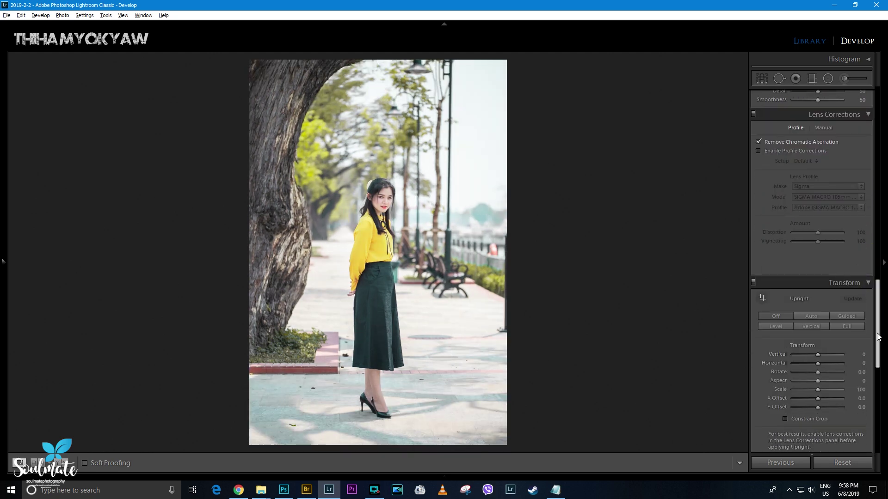
{"action": "scroll", "coordinate": [877, 356], "scroll_direction": "down", "scroll_amount": 2}
{"action": "scroll", "coordinate": [878, 357], "scroll_direction": "down", "scroll_amount": 1}
{"action": "scroll", "coordinate": [877, 356], "scroll_direction": "down", "scroll_amount": 1}
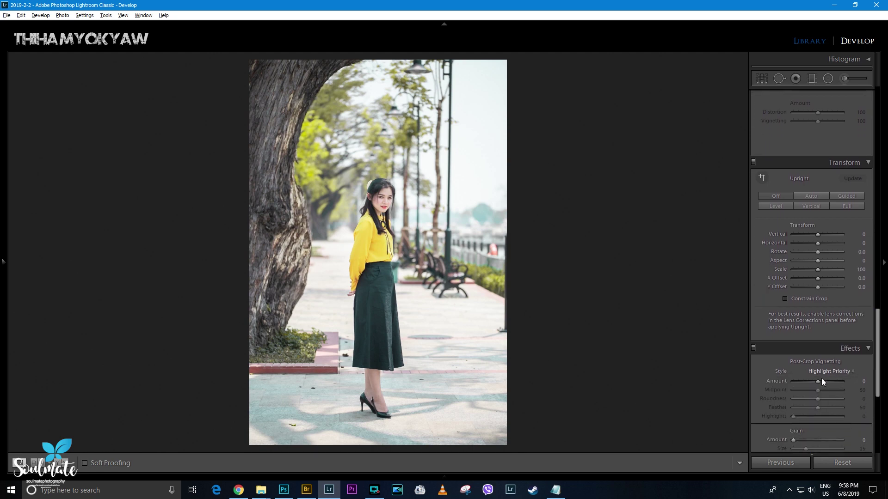
{"action": "mouse_move", "coordinate": [817, 381]}
{"action": "left_mouse_down"}
{"action": "mouse_move", "coordinate": [815, 396]}
{"action": "mouse_move", "coordinate": [876, 420]}
{"action": "left_mouse_up"}
{"action": "left_click", "coordinate": [876, 421]}
{"action": "left_click_drag", "start_coordinate": [818, 383], "coordinate": [824, 384]}
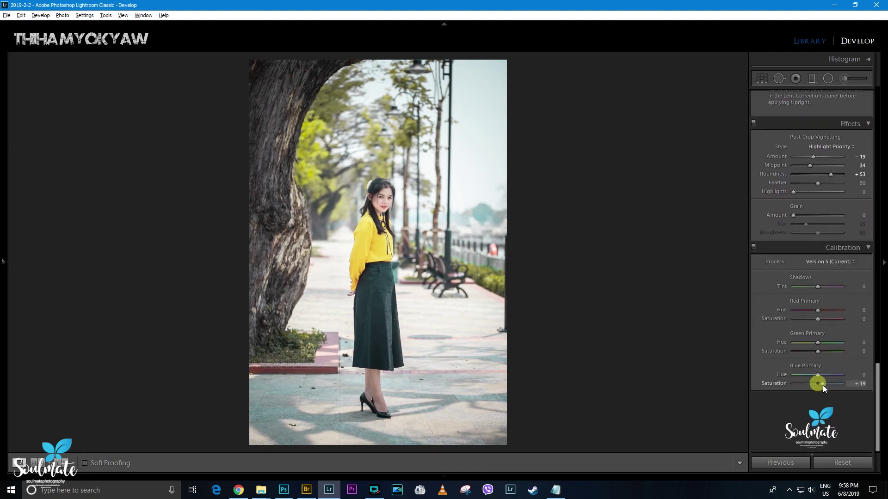
{"action": "left_click_drag", "start_coordinate": [818, 352], "coordinate": [823, 352]}
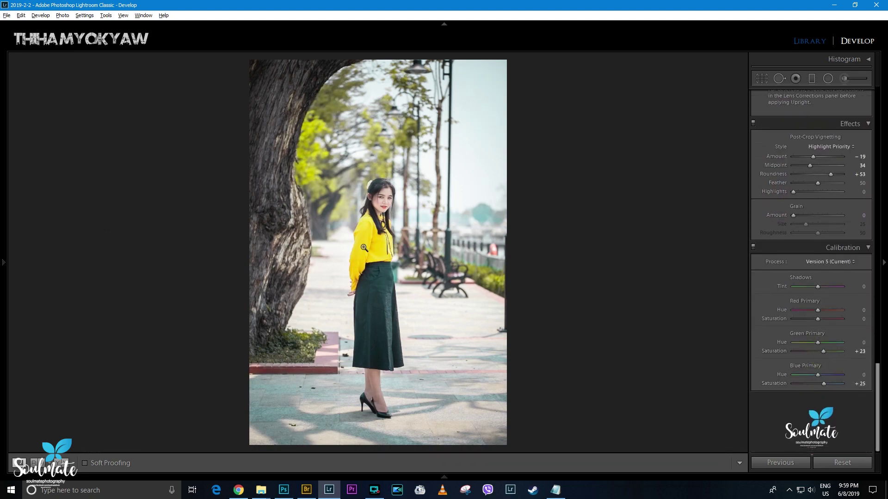
{"action": "left_click", "coordinate": [377, 247]}
- Reduce the Yellow hue shift to +9 and Yellow saturation to −11
{"action": "scroll", "coordinate": [795, 208], "scroll_direction": "up", "scroll_amount": 5}
{"action": "scroll", "coordinate": [796, 208], "scroll_direction": "up", "scroll_amount": 5}
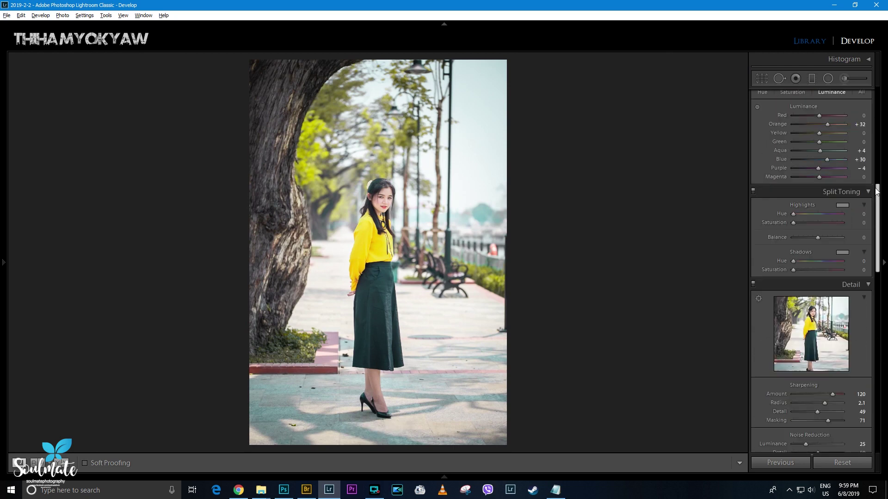
{"action": "scroll", "coordinate": [777, 176], "scroll_direction": "up", "scroll_amount": 5}
{"action": "left_click", "coordinate": [762, 149]}
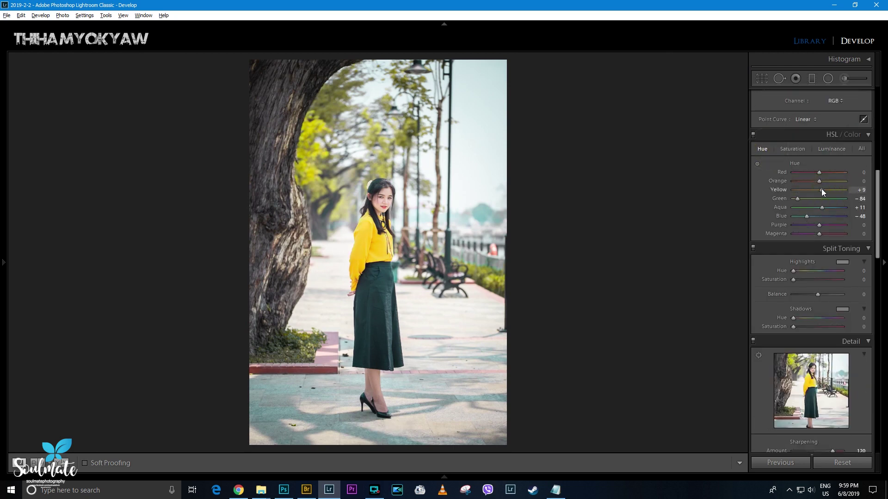
{"action": "left_click_drag", "start_coordinate": [822, 188], "coordinate": [826, 190]}
{"action": "left_click", "coordinate": [792, 149]}
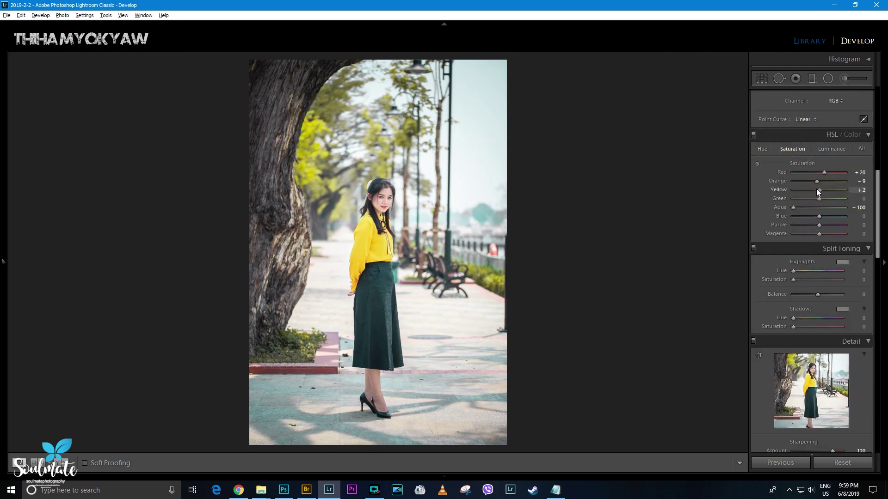
{"action": "left_click_drag", "start_coordinate": [876, 183], "coordinate": [877, 97]}
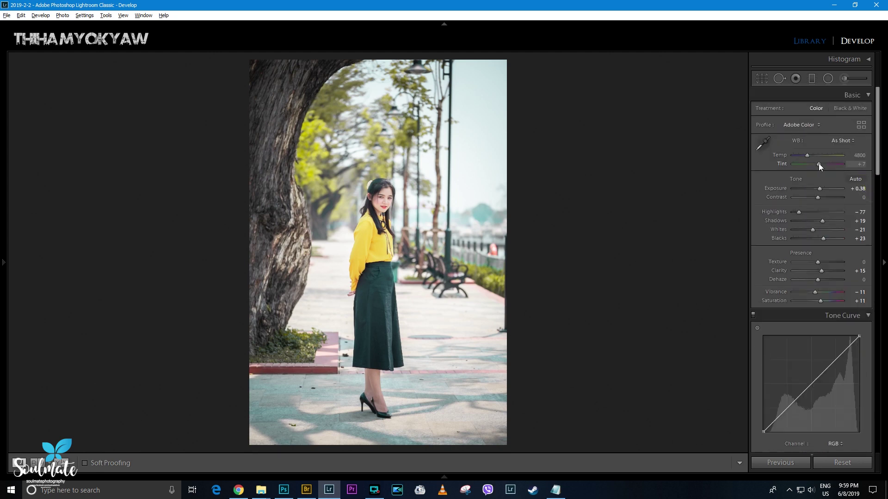
- Warm Temp slightly to 4830, raise Tint to +10, and pull Highlights to −100
{"action": "left_click_drag", "start_coordinate": [818, 162], "coordinate": [819, 164]}
{"action": "left_click_drag", "start_coordinate": [808, 155], "coordinate": [806, 157]}
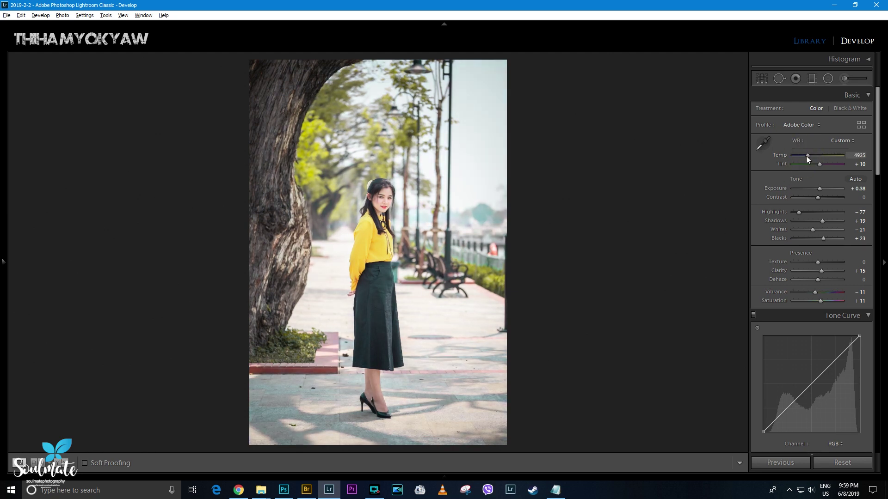
{"action": "left_click_drag", "start_coordinate": [799, 212], "coordinate": [813, 229]}
{"action": "scroll", "coordinate": [814, 277], "scroll_direction": "down", "scroll_amount": 10}
- Build an RGB point curve with a lifted black point, midtone points, and pulled-in white point
{"action": "scroll", "coordinate": [767, 174], "scroll_direction": "up", "scroll_amount": 3}
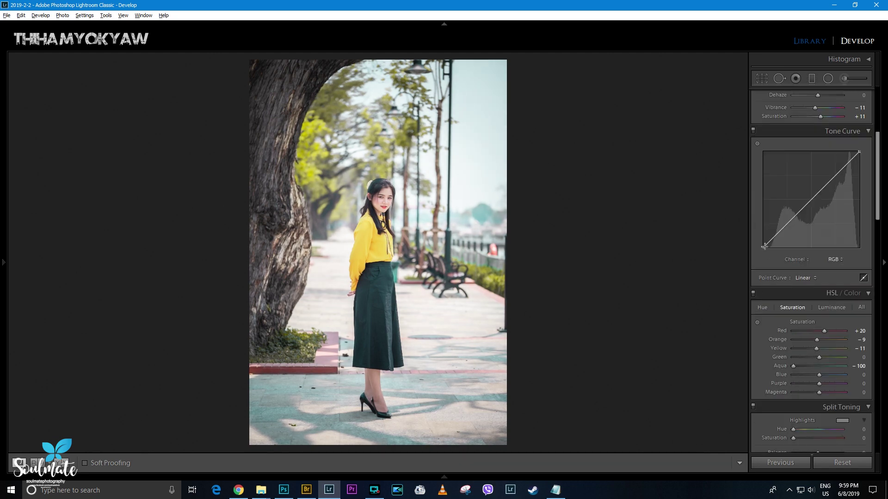
{"action": "left_click_drag", "start_coordinate": [764, 246], "coordinate": [766, 243]}
{"action": "left_click", "coordinate": [787, 224]}
{"action": "left_click", "coordinate": [811, 199]}
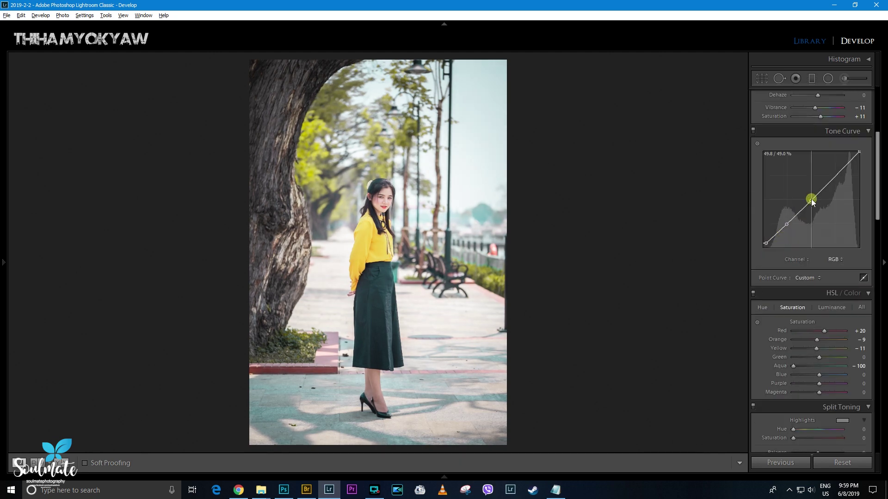
{"action": "left_click", "coordinate": [836, 176]}
{"action": "left_click_drag", "start_coordinate": [859, 152], "coordinate": [854, 154]}
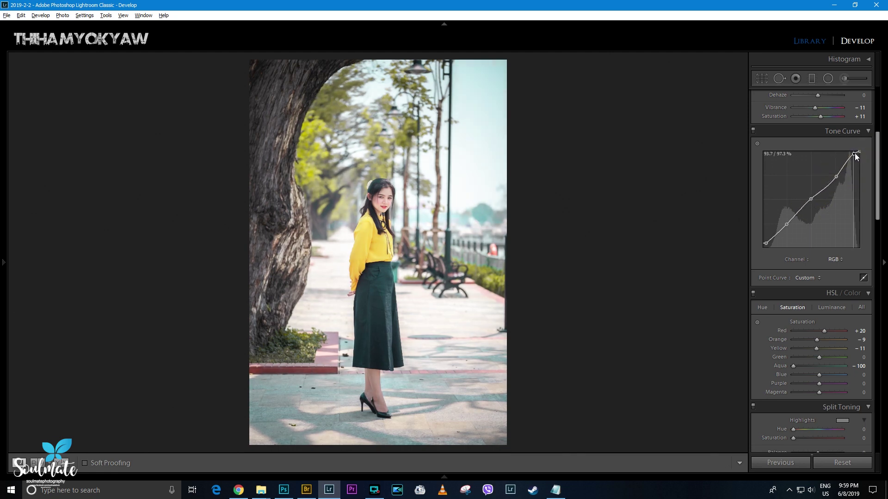
{"action": "right_click", "coordinate": [855, 158]}
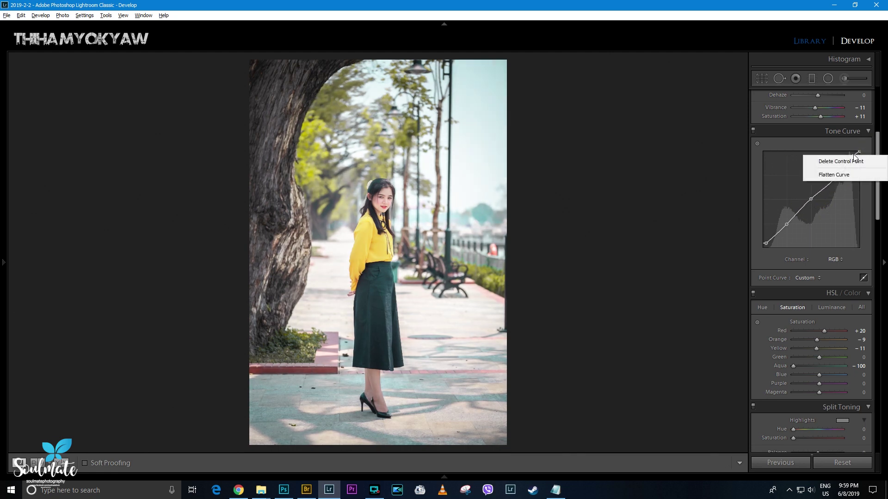
{"action": "left_click", "coordinate": [846, 152]}
- Add control points on the Blue channel curve and raise its upper point
{"action": "left_click", "coordinate": [835, 259]}
{"action": "left_click", "coordinate": [828, 303]}
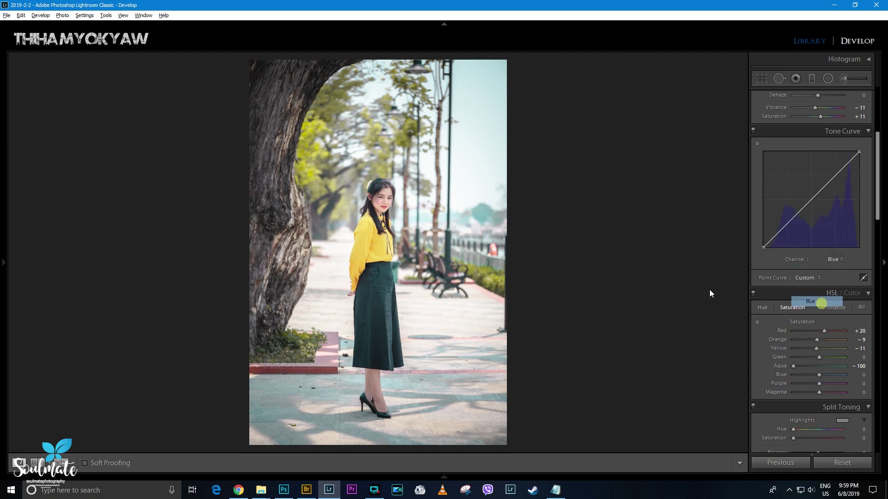
{"action": "left_click", "coordinate": [787, 223]}
{"action": "left_click", "coordinate": [811, 200]}
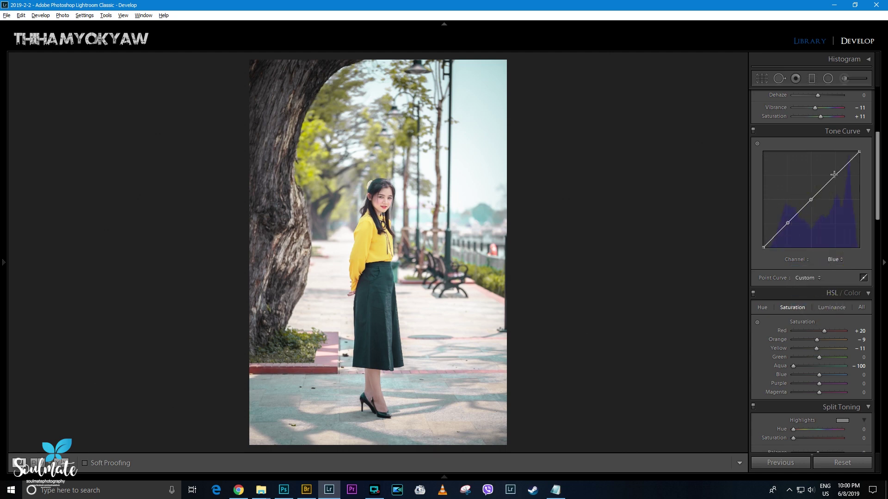
{"action": "left_click_drag", "start_coordinate": [833, 178], "coordinate": [834, 175]}
- Rework the Red channel curve for a slightly cooler tint, then return to RGB
{"action": "left_click", "coordinate": [835, 259]}
{"action": "left_click", "coordinate": [827, 283]}
{"action": "left_click", "coordinate": [785, 224]}
{"action": "key", "text": "ctrl+z"}
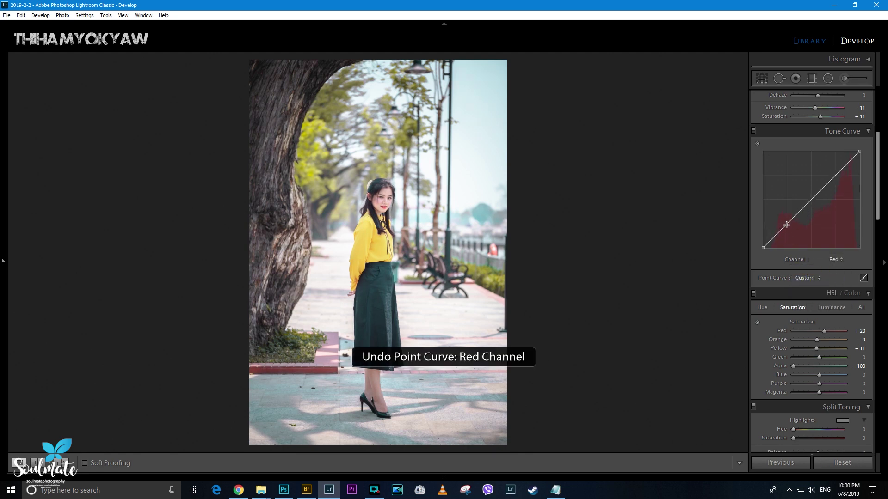
{"action": "left_click", "coordinate": [788, 224]}
{"action": "left_click", "coordinate": [790, 225]}
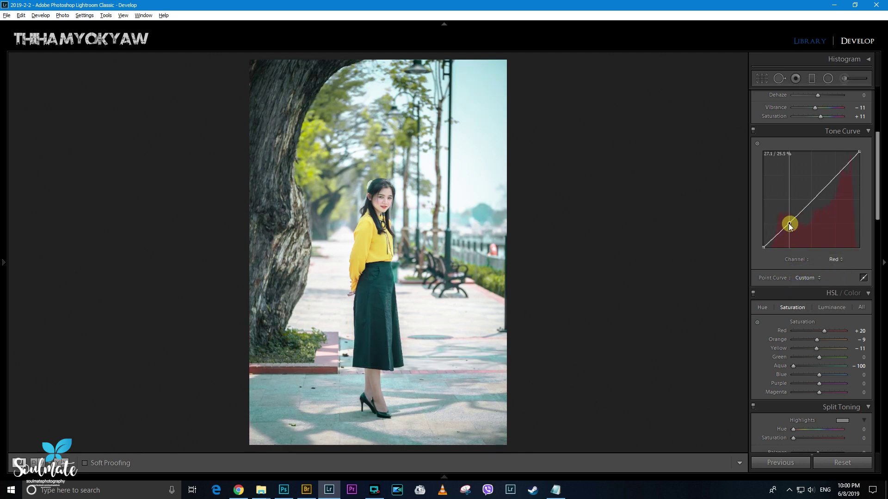
{"action": "left_click", "coordinate": [835, 259]}
{"action": "left_click", "coordinate": [820, 264]}
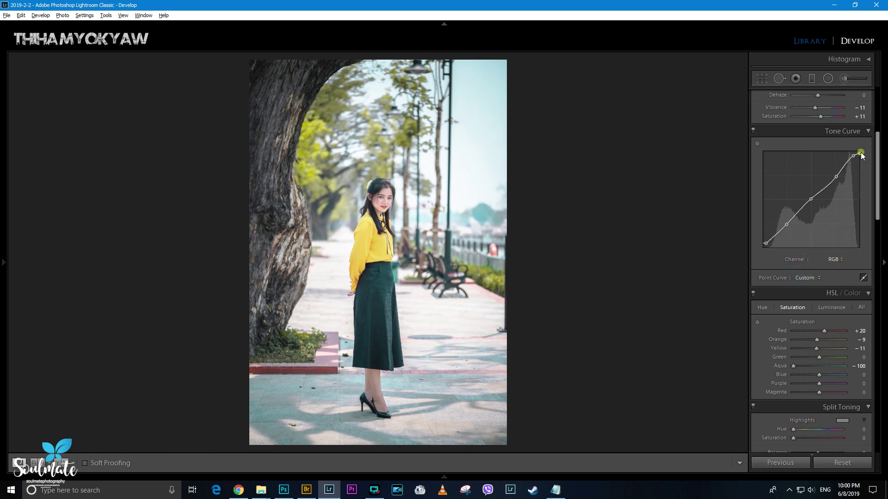
{"action": "scroll", "coordinate": [800, 170], "scroll_direction": "up", "scroll_amount": 5}
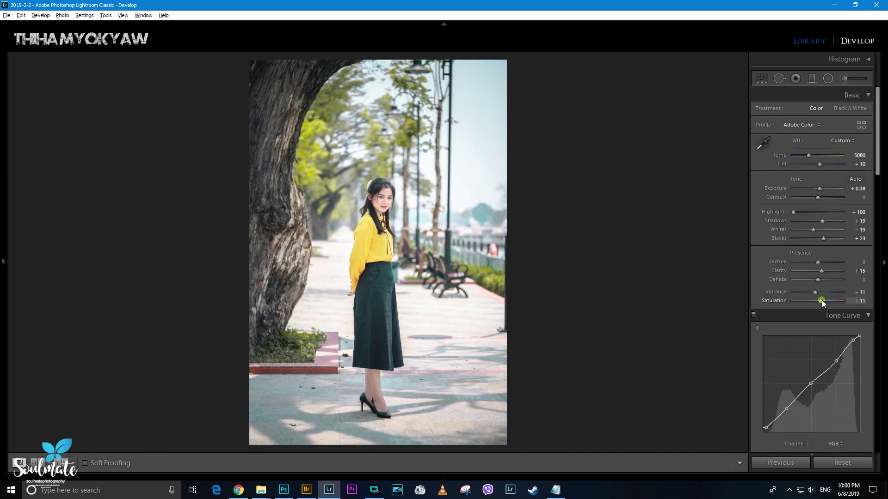
- Raise Saturation to +19 and compare the edit in Before/After view
{"action": "left_click_drag", "start_coordinate": [822, 300], "coordinate": [825, 301]}
{"action": "left_click_drag", "start_coordinate": [446, 205], "coordinate": [561, 234]}
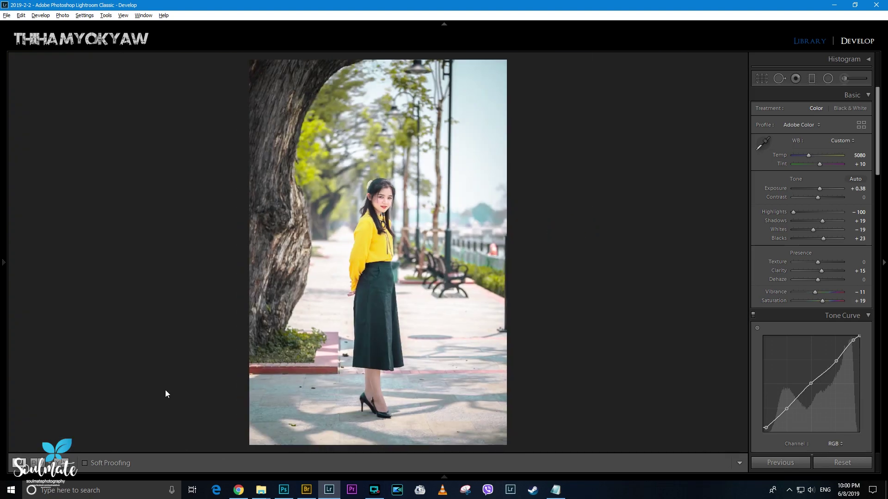
{"action": "left_click", "coordinate": [64, 463]}
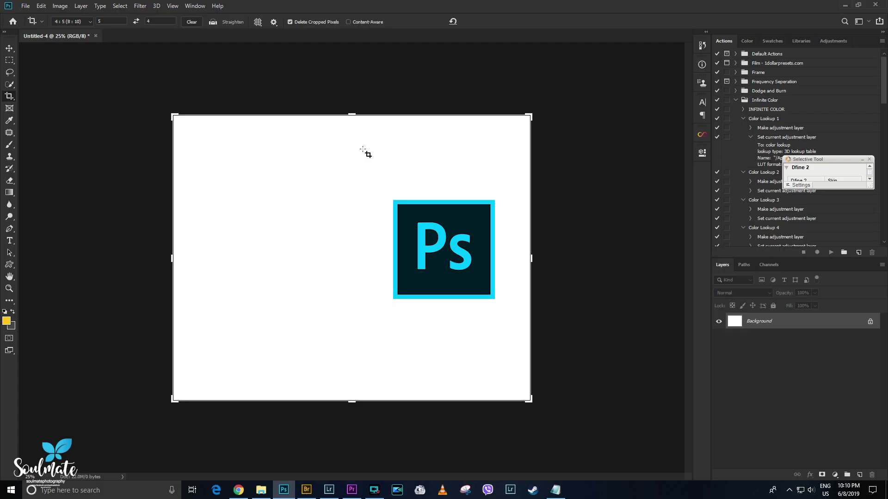
- Create a new landscape A4 Photoshop document, 297 × 210 mm at 300 ppi
{"action": "key", "text": "ctrl+n"}
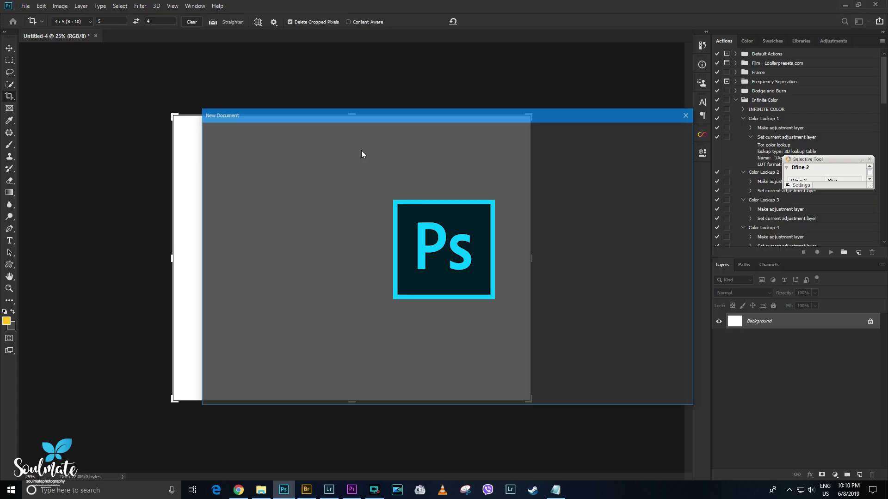
{"action": "left_click", "coordinate": [333, 202]}
{"action": "left_click", "coordinate": [626, 227]}
{"action": "left_click", "coordinate": [629, 390]}
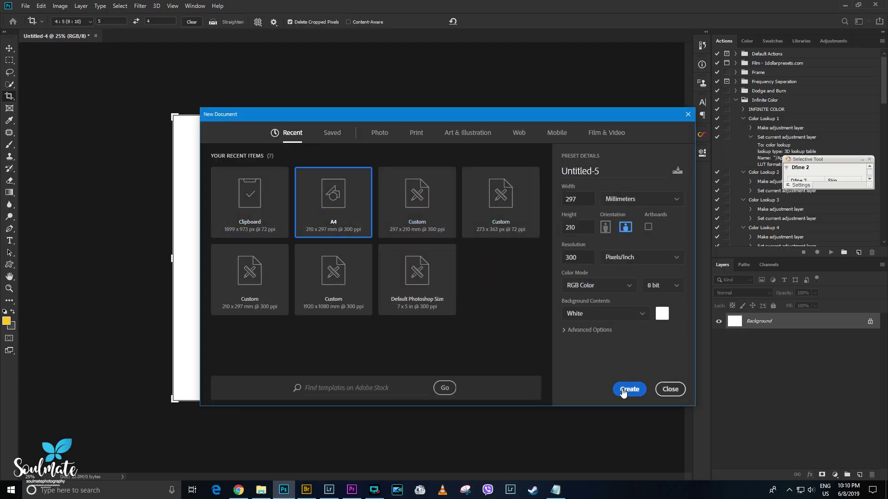
- Open the TZLL yellow folder full-screen and preview the first portrait
{"action": "left_click", "coordinate": [261, 489]}
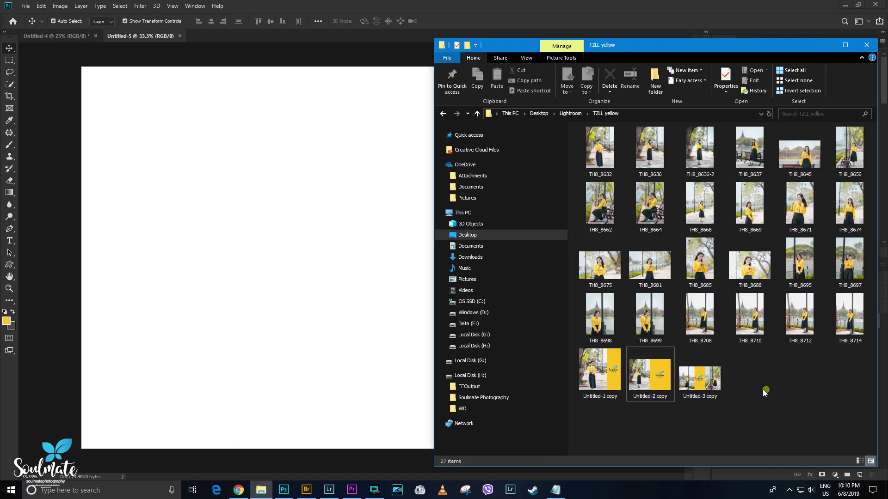
{"action": "key", "text": "super+Up"}
{"action": "scroll", "coordinate": [437, 263], "scroll_direction": "up", "scroll_amount": 2, "text": "ctrl"}
{"action": "scroll", "coordinate": [437, 273], "scroll_direction": "up", "scroll_amount": 2, "text": "ctrl"}
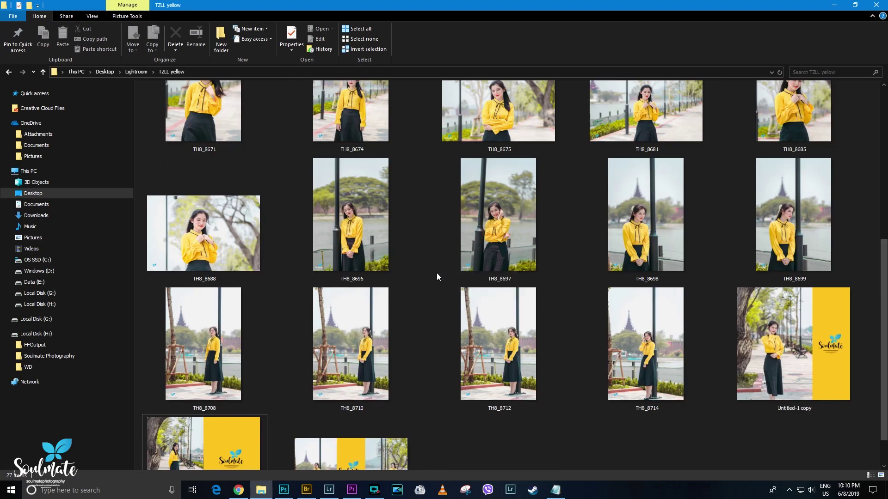
{"action": "double_click", "coordinate": [475, 356]}
{"action": "scroll", "coordinate": [531, 204], "scroll_direction": "down", "scroll_amount": 1}
{"action": "scroll", "coordinate": [531, 203], "scroll_direction": "down", "scroll_amount": 1}
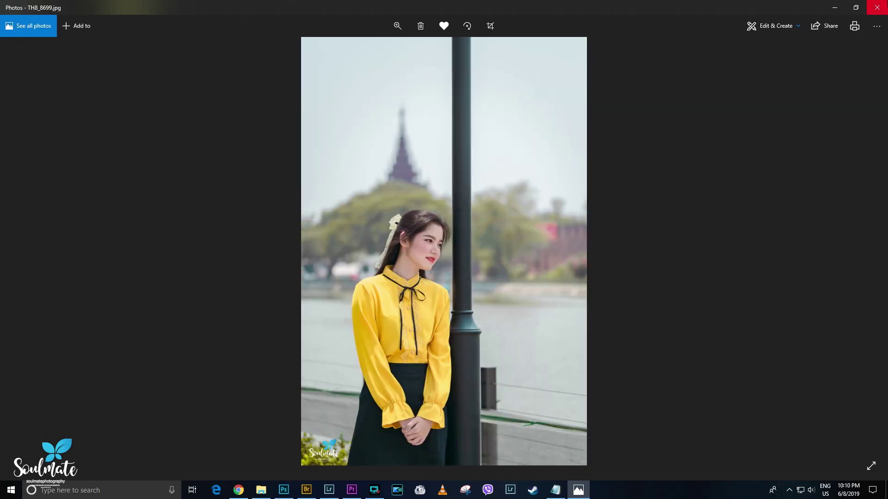
{"action": "left_click", "coordinate": [878, 7]}
- Preview two more portraits, including TH8_8710, and close the photo viewer
{"action": "scroll", "coordinate": [750, 256], "scroll_direction": "up", "scroll_amount": 2}
{"action": "scroll", "coordinate": [751, 248], "scroll_direction": "up", "scroll_amount": 1}
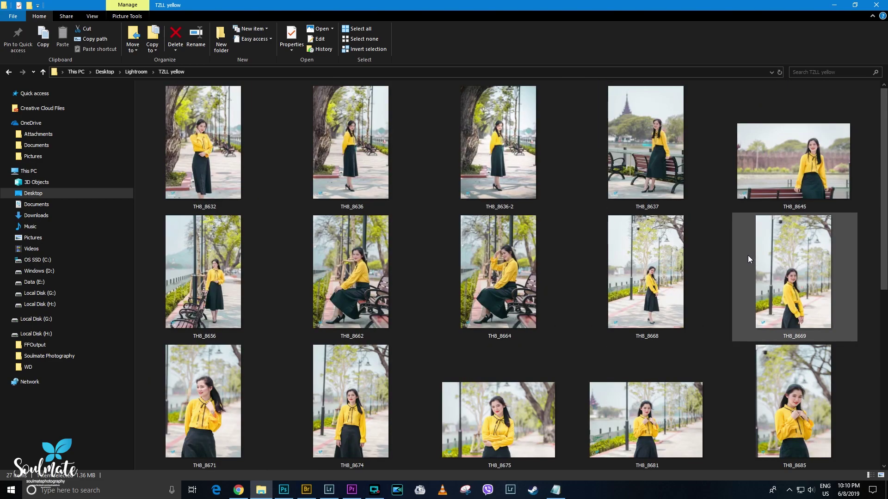
{"action": "scroll", "coordinate": [748, 255], "scroll_direction": "down", "scroll_amount": 3}
{"action": "double_click", "coordinate": [750, 215]}
{"action": "scroll", "coordinate": [477, 256], "scroll_direction": "down", "scroll_amount": 1}
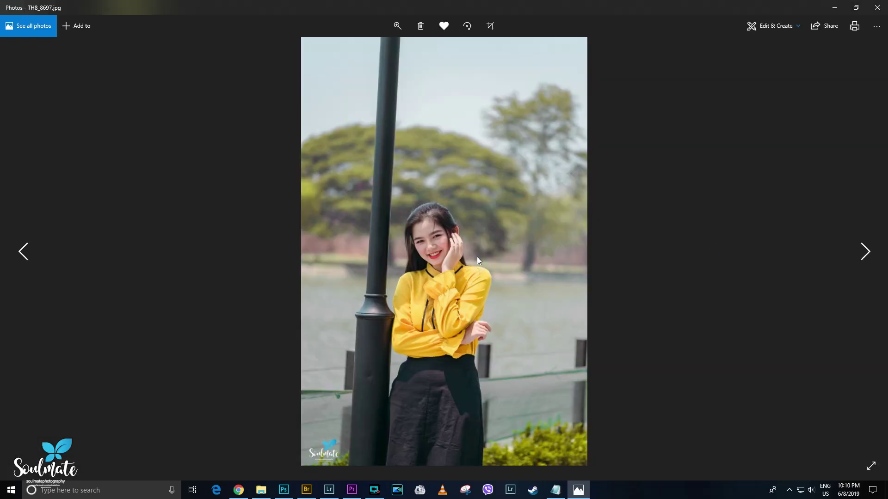
{"action": "scroll", "coordinate": [483, 256], "scroll_direction": "down", "scroll_amount": 1}
{"action": "left_click", "coordinate": [878, 7]}
{"action": "double_click", "coordinate": [378, 312]}
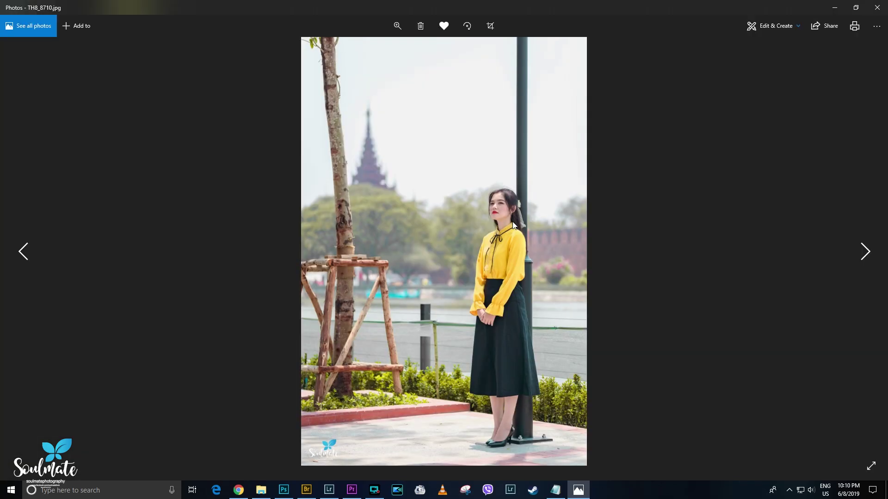
{"action": "scroll", "coordinate": [453, 268], "scroll_direction": "down", "scroll_amount": 1}
{"action": "left_click", "coordinate": [877, 7]}
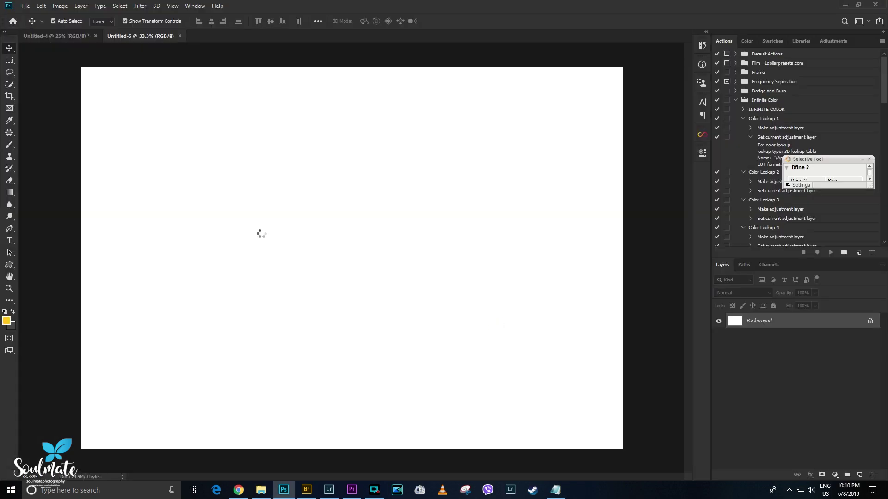
- Place TH8_8712 at the left edge and fill the background with the blouse's sampled yellow
{"action": "left_click_drag", "start_coordinate": [307, 199], "coordinate": [206, 195]}
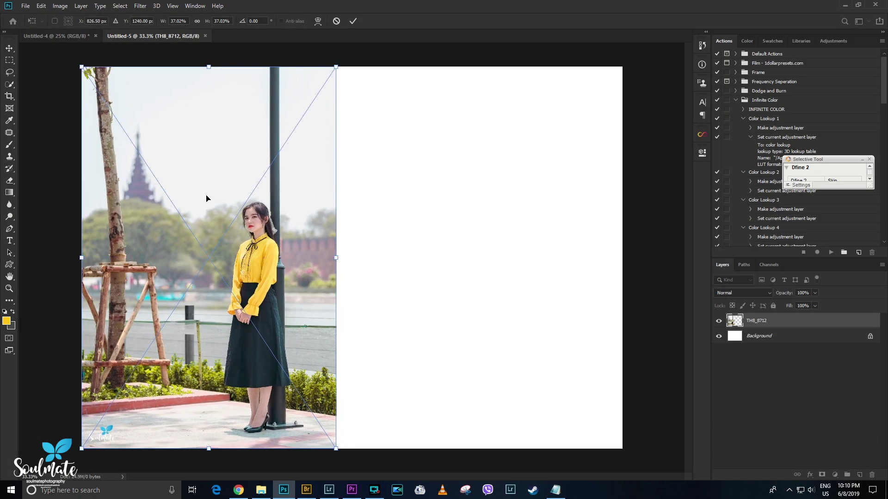
{"action": "key", "text": "Return"}
{"action": "left_click", "coordinate": [6, 320]}
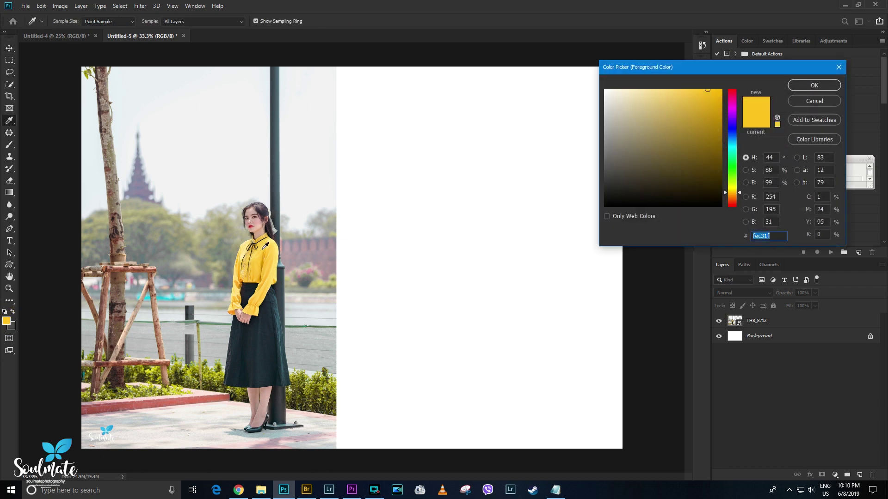
{"action": "left_click", "coordinate": [804, 86]}
{"action": "left_click", "coordinate": [787, 337]}
{"action": "key", "text": "alt+BackSpace"}
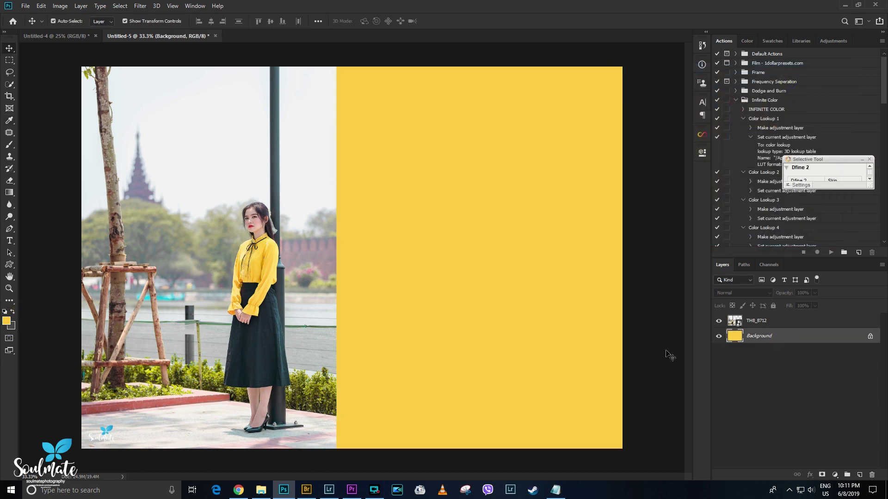
{"action": "key", "text": "ctrl+minus"}
- Crop the canvas at a 1:1 ratio fitted to the photo's height, trimming surplus yellow
{"action": "key", "text": "v"}
{"action": "key", "text": "c"}
{"action": "left_click_drag", "start_coordinate": [442, 221], "coordinate": [466, 220]}
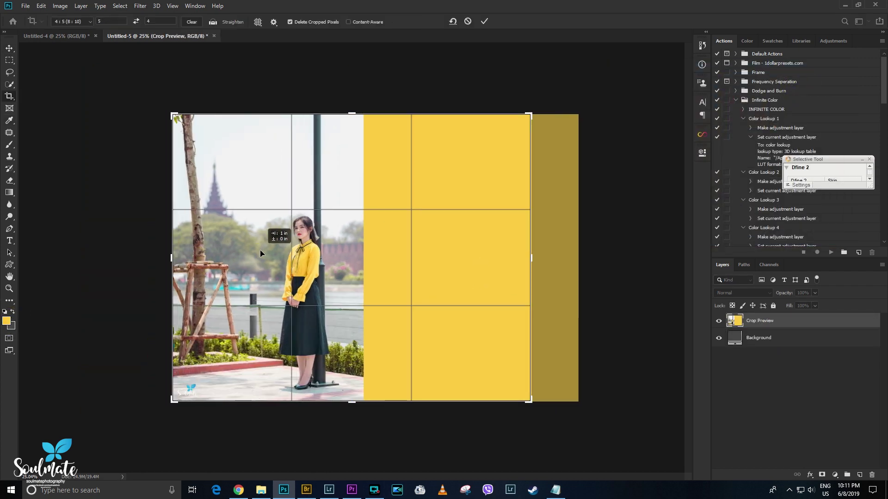
{"action": "left_click_drag", "start_coordinate": [537, 258], "coordinate": [550, 259]}
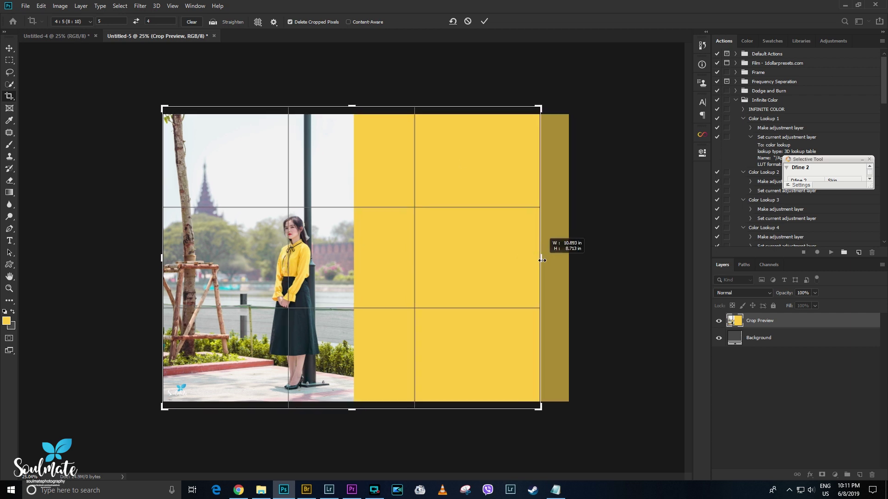
{"action": "left_click", "coordinate": [104, 22]}
{"action": "type", "text": "1"}
{"action": "left_click", "coordinate": [161, 22]}
{"action": "type", "text": "1"}
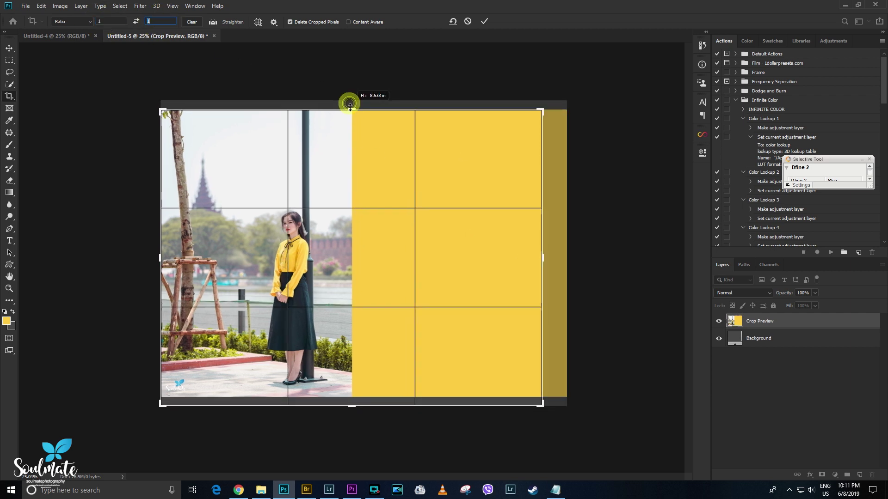
{"action": "left_click_drag", "start_coordinate": [352, 106], "coordinate": [352, 115]}
{"action": "left_click_drag", "start_coordinate": [351, 410], "coordinate": [351, 399]}
{"action": "left_click_drag", "start_coordinate": [352, 116], "coordinate": [347, 111]}
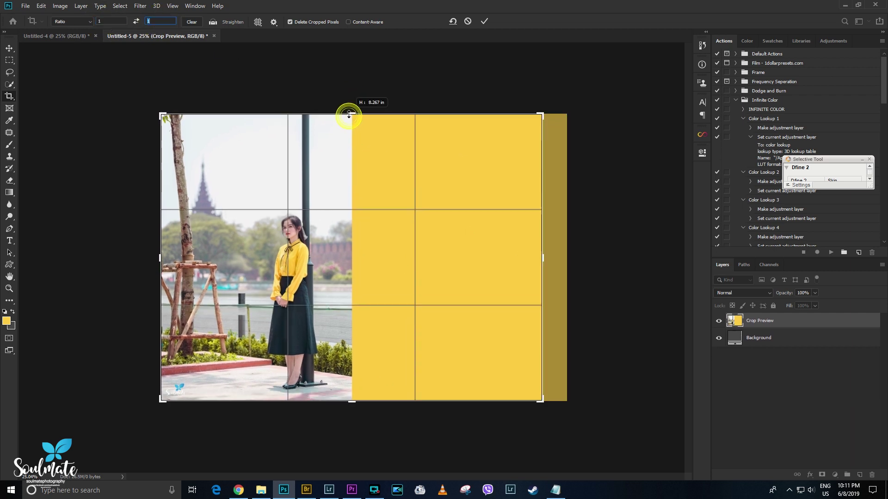
{"action": "left_click", "coordinate": [484, 22]}
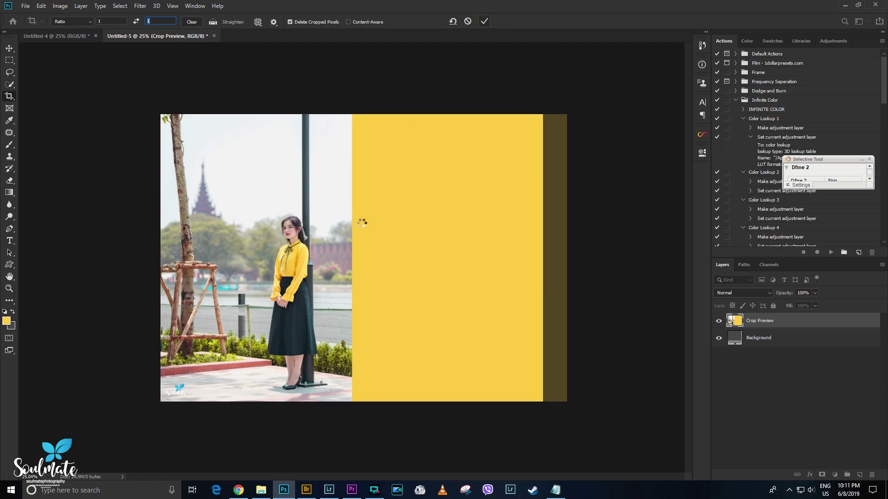
- Place the SM NEW LOGO BLACK file from the desktop centred on the yellow panel
{"action": "left_click", "coordinate": [845, 5]}
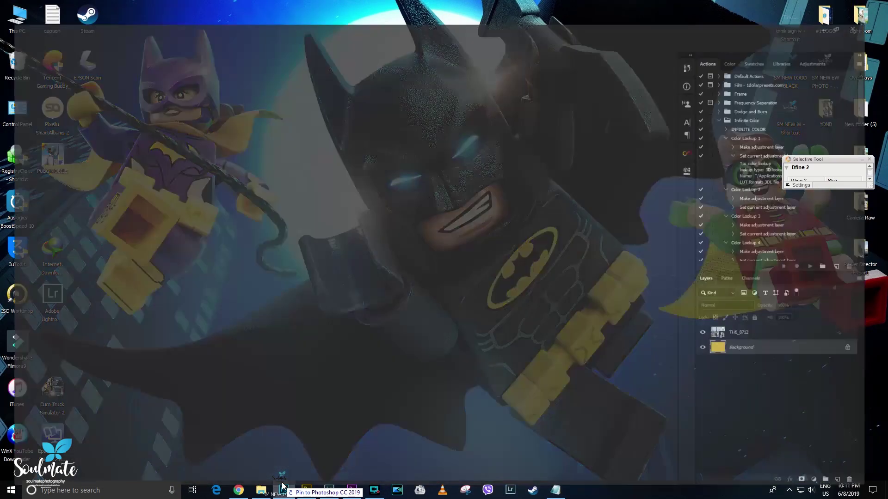
{"action": "mouse_move", "coordinate": [294, 448]}
{"action": "left_mouse_down"}
{"action": "mouse_move", "coordinate": [438, 246]}
{"action": "mouse_move", "coordinate": [459, 244]}
{"action": "left_mouse_up"}
{"action": "key", "text": "Return"}
{"action": "key", "text": "c"}
{"action": "left_click", "coordinate": [9, 48]}
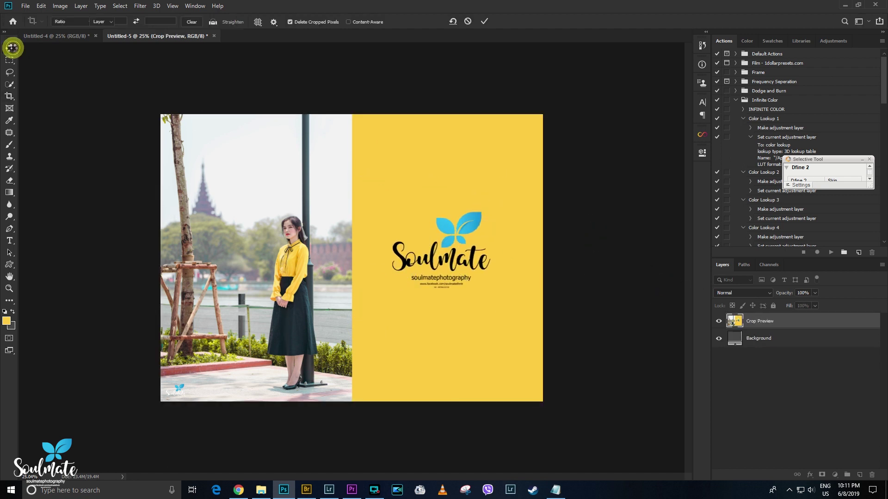
{"action": "left_click", "coordinate": [592, 218]}
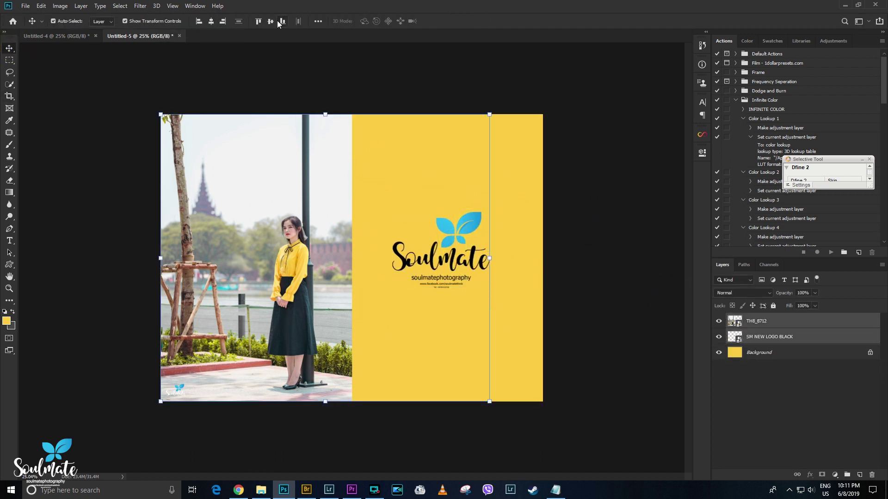
{"action": "left_click", "coordinate": [575, 234]}
- Flatten the layers and save a copy of the layout as a JPEG
{"action": "scroll", "coordinate": [601, 252], "scroll_direction": "down", "scroll_amount": 1}
{"action": "key", "text": "ctrl+shift+e"}
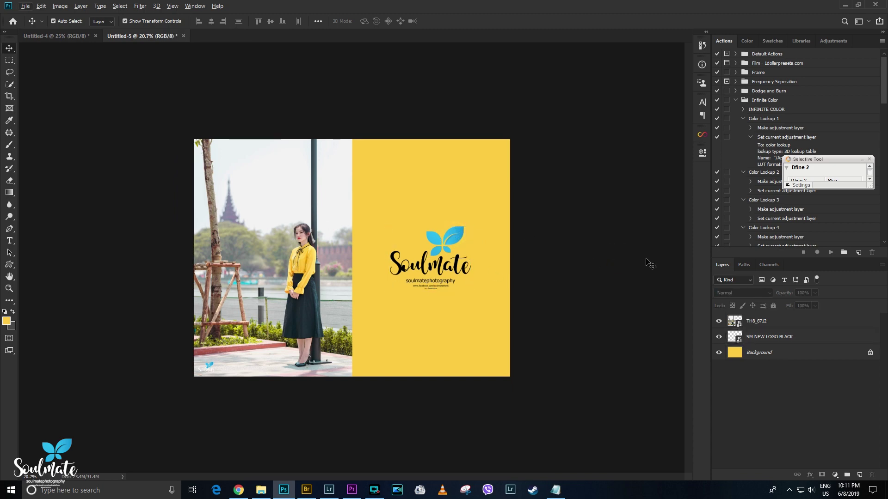
{"action": "key", "text": "ctrl+shift+s"}
{"action": "key", "text": "Return"}
{"action": "key", "text": "Return"}
{"action": "key", "text": "ctrl+z"}
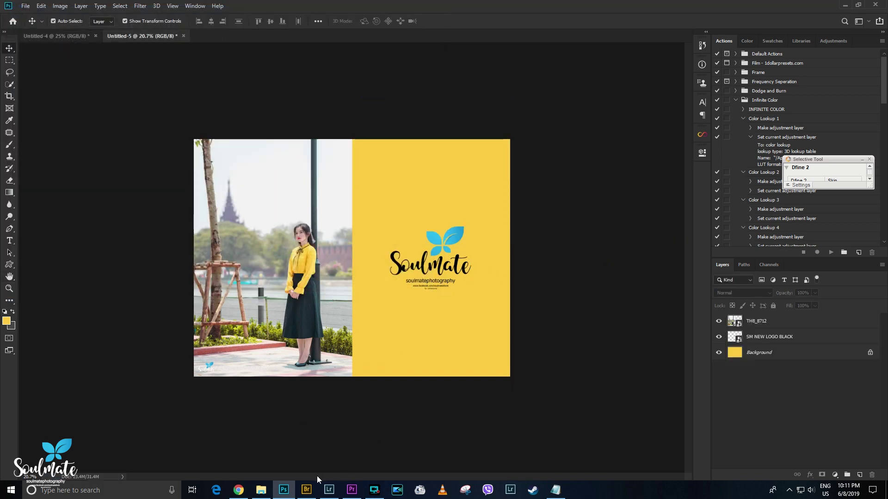